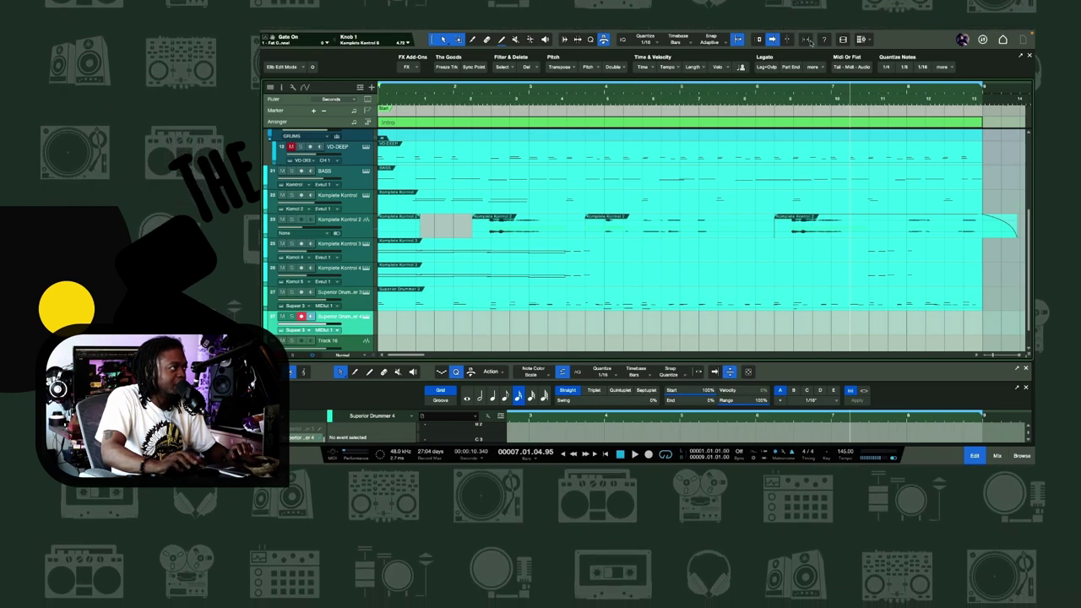
Review the Auto Zoom modes (Vertically, Horizontally, Full), then zoom in on the tracks with Z.
left_click(807, 40)
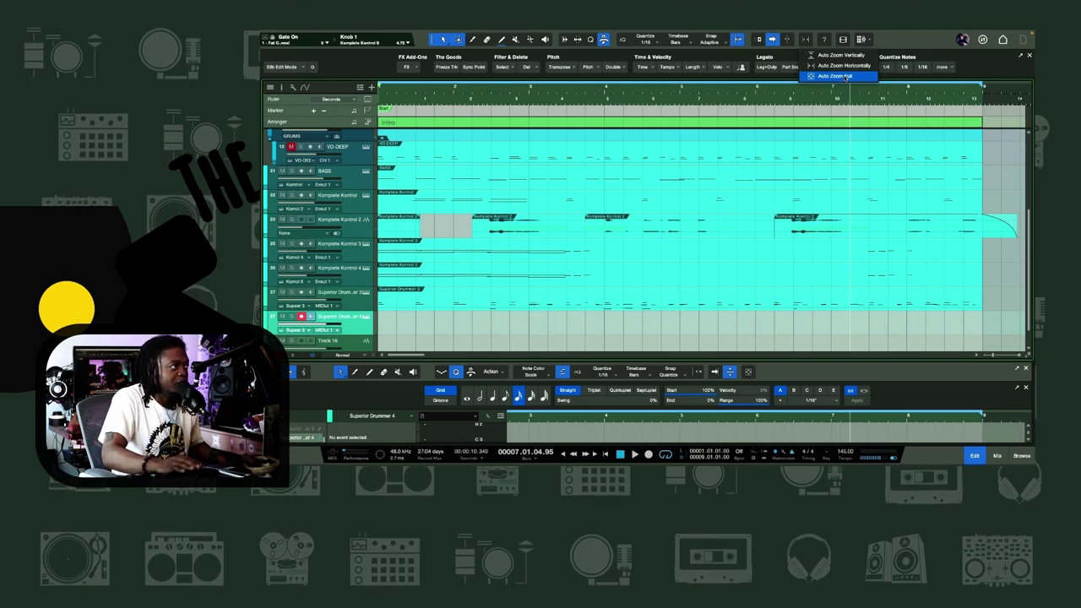
left_click(809, 40)
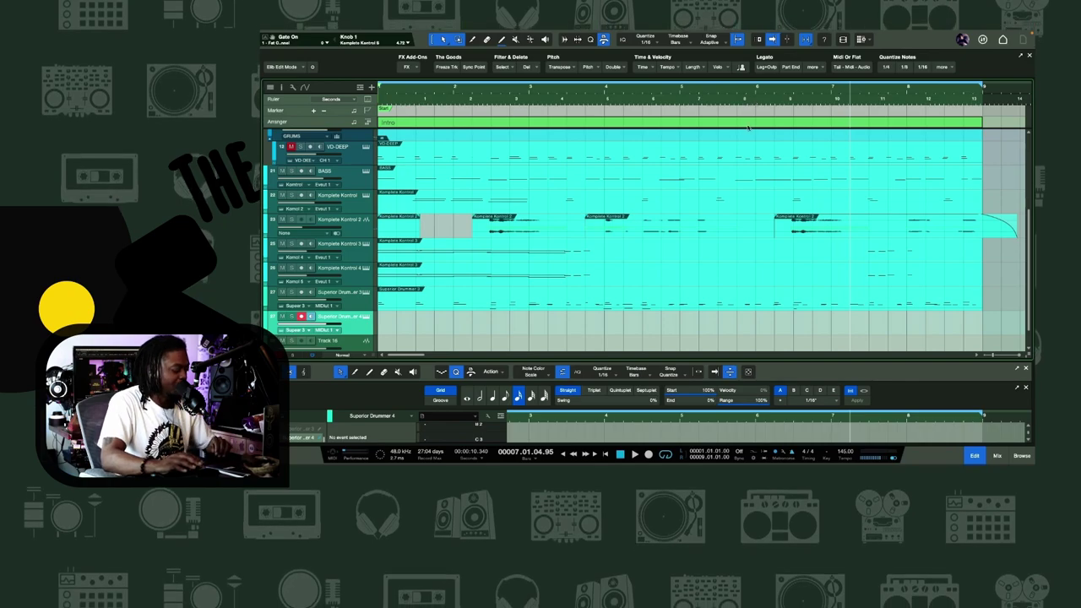
key("z")
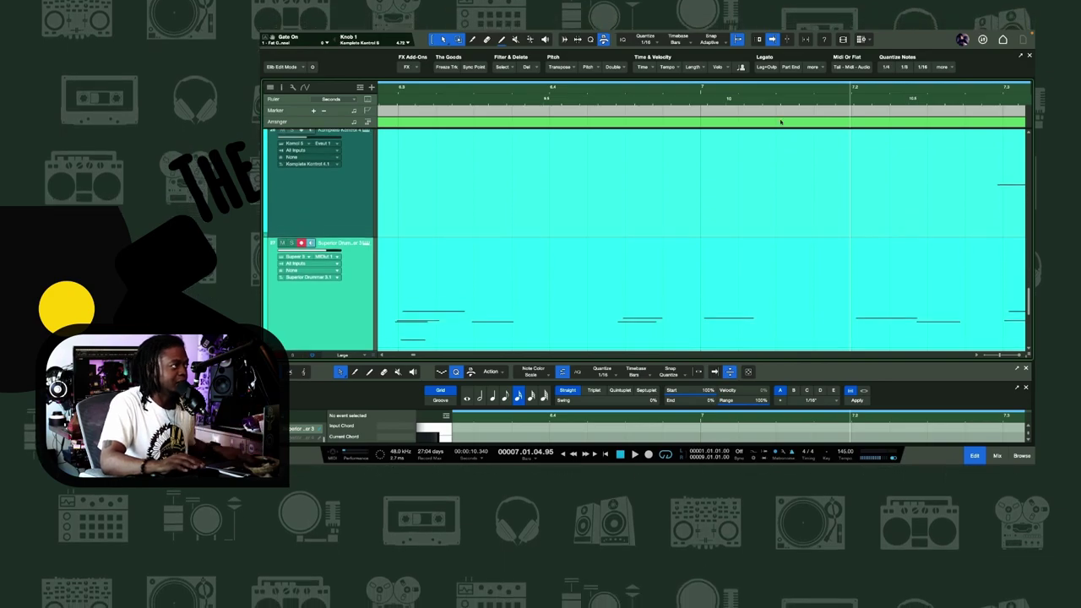
Set Auto Zoom to Full so all tracks fit, then select and arm Superior Drummer 4.
left_click(806, 40)
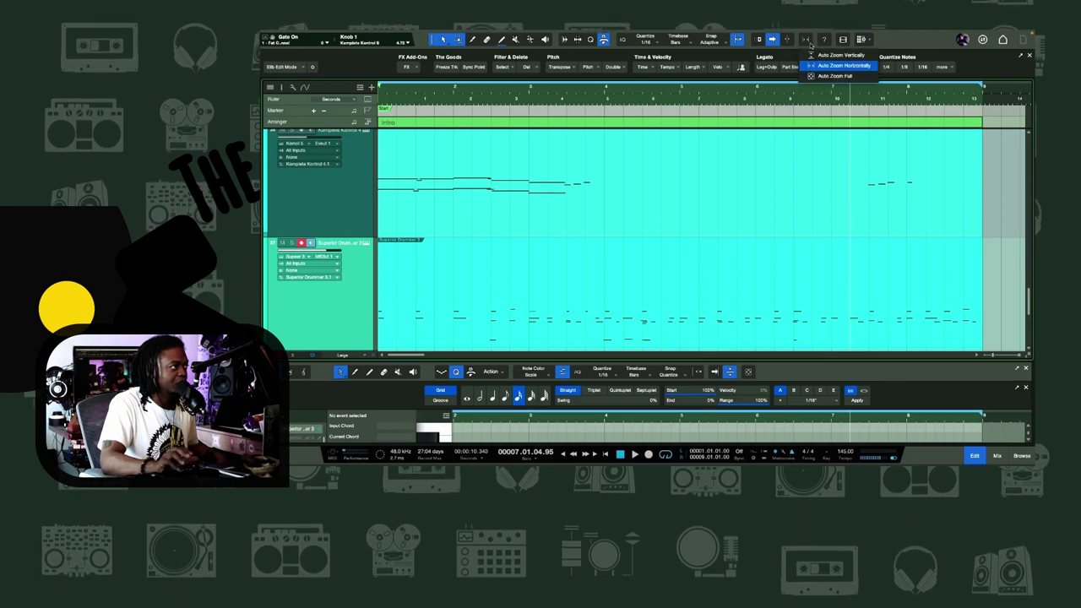
left_click(823, 55)
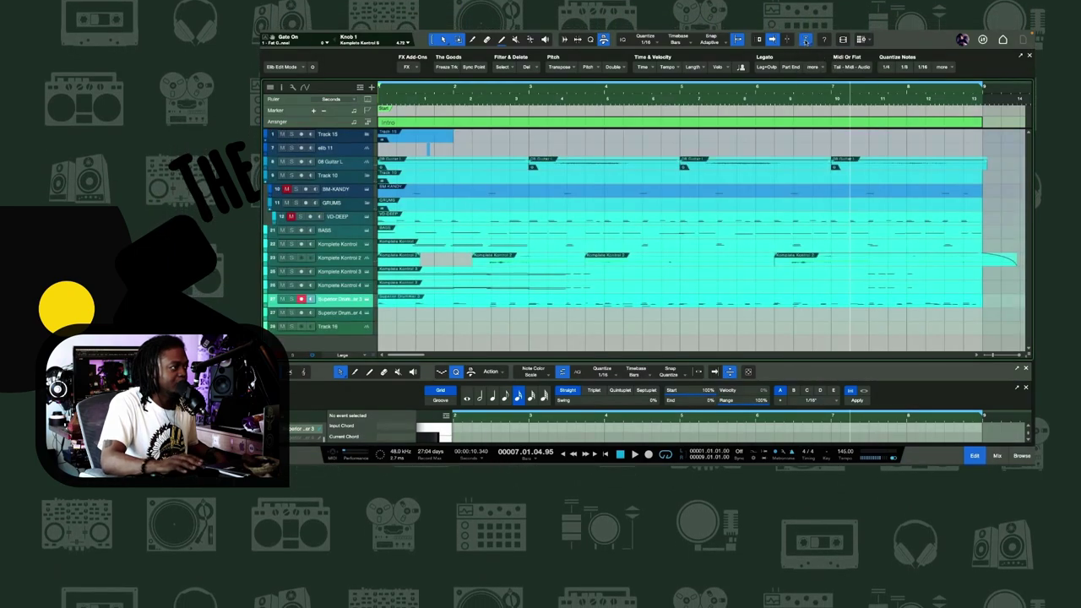
left_click(805, 40)
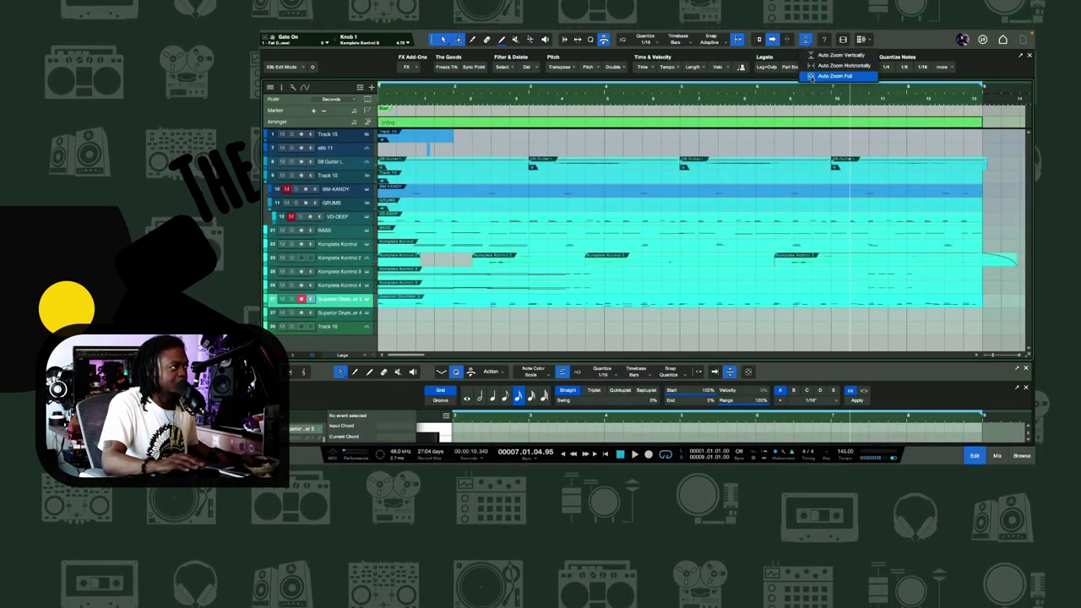
left_click(811, 76)
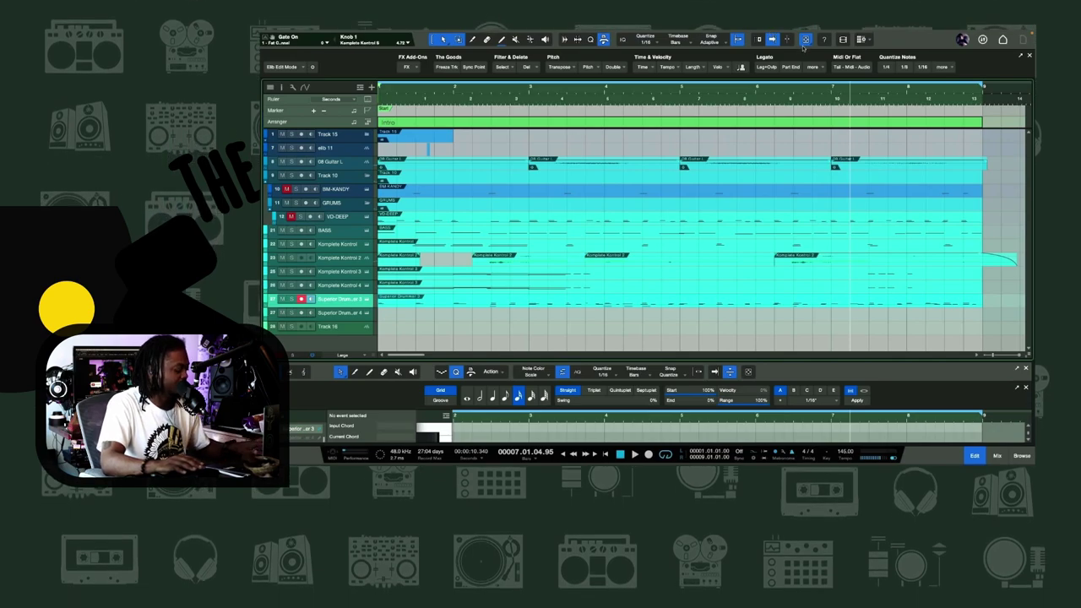
left_click(804, 46)
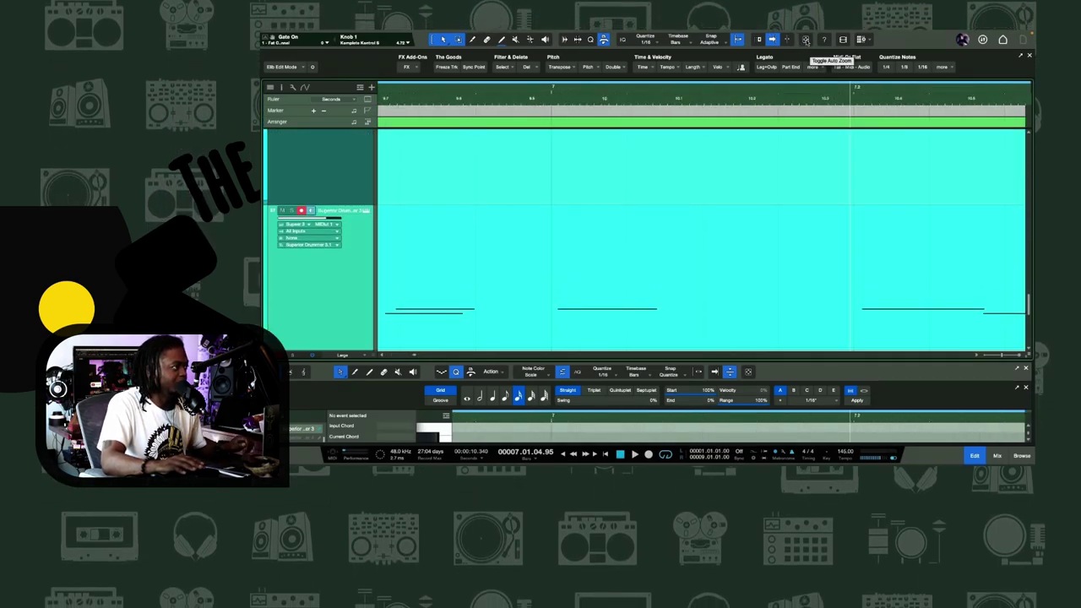
left_click(806, 39)
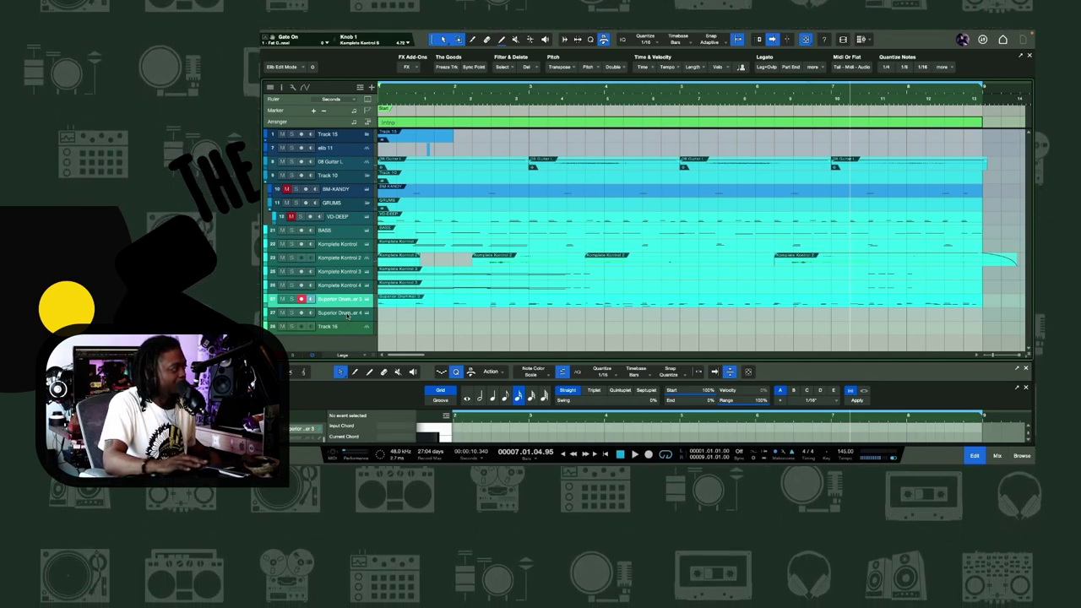
left_click(345, 314)
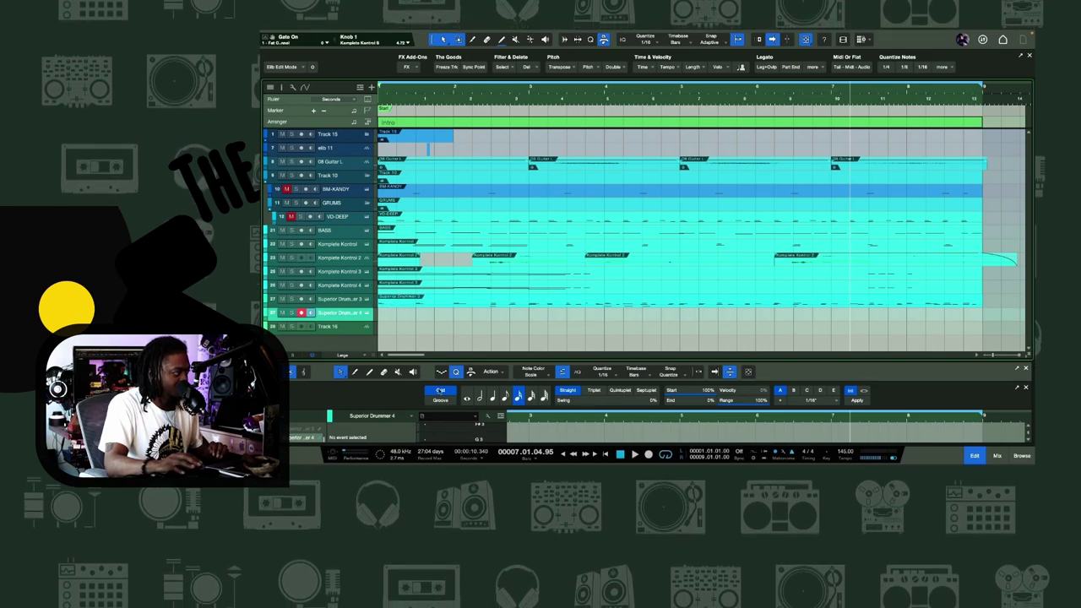
Show Superior Drummer 4 in the piano-roll editor and return the playhead to bar 1.
scroll(549, 376, "up", 10)
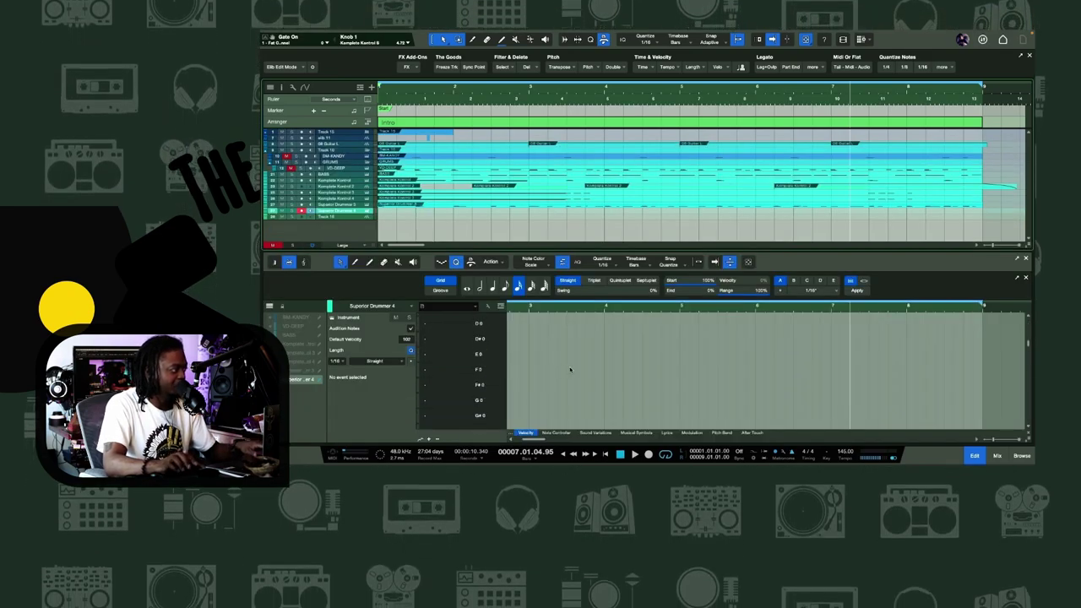
left_click(274, 263)
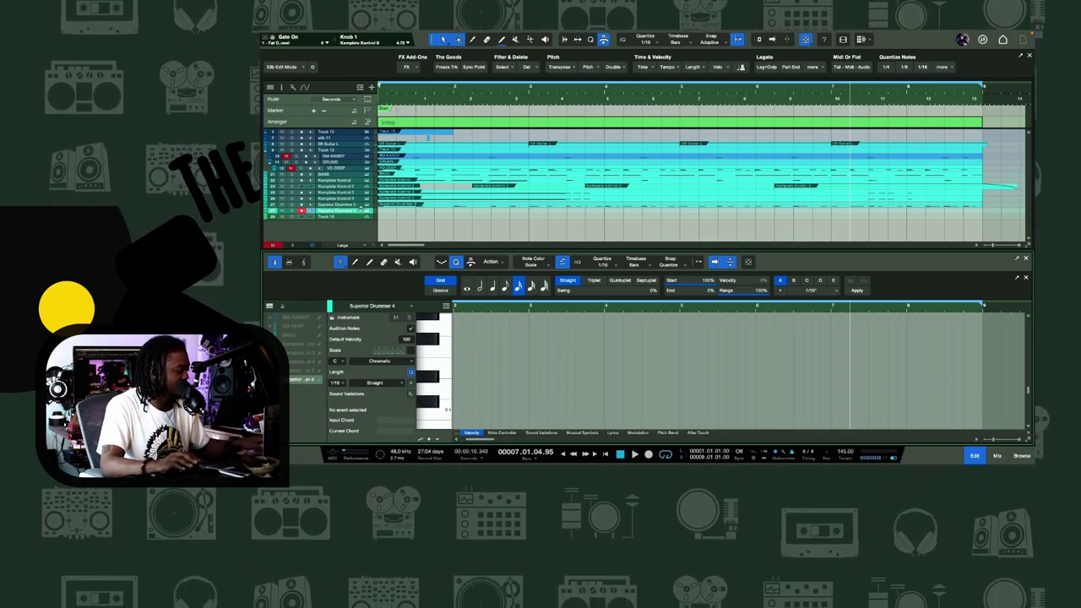
key("comma")
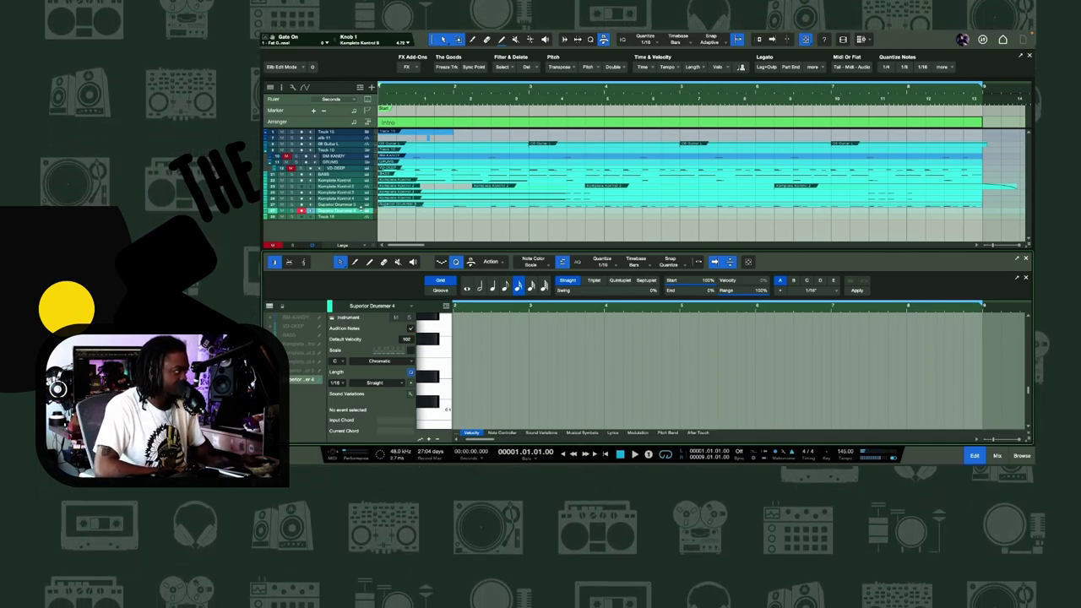
Record a MIDI drum take on Superior Drummer 4 running to about bar 23.
key("KP_Multiply")
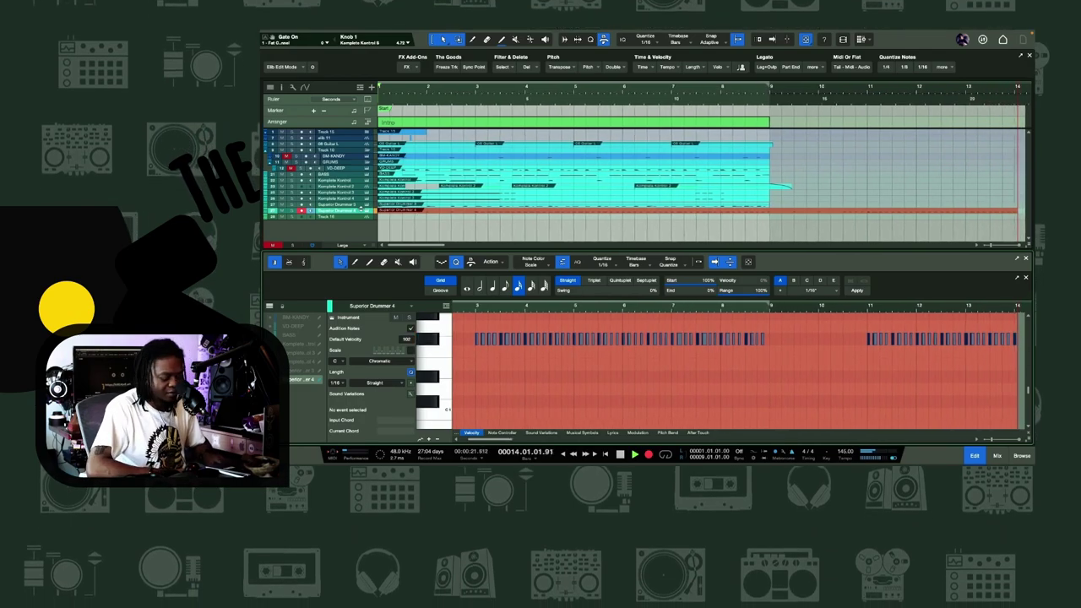
key("space")
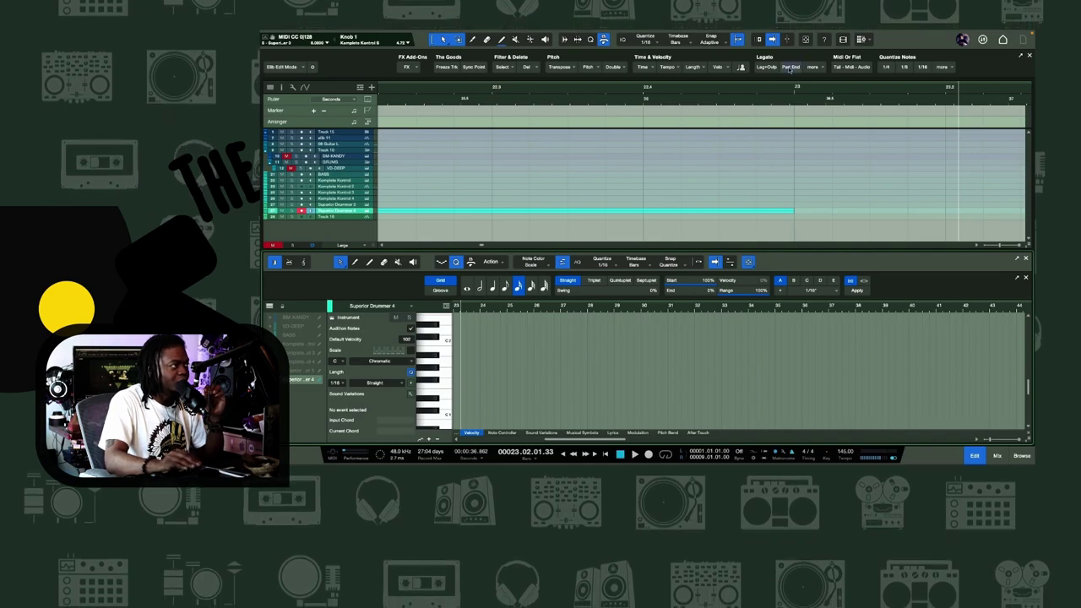
Zoom out to the whole song and undo the recorded drum take.
key("z")
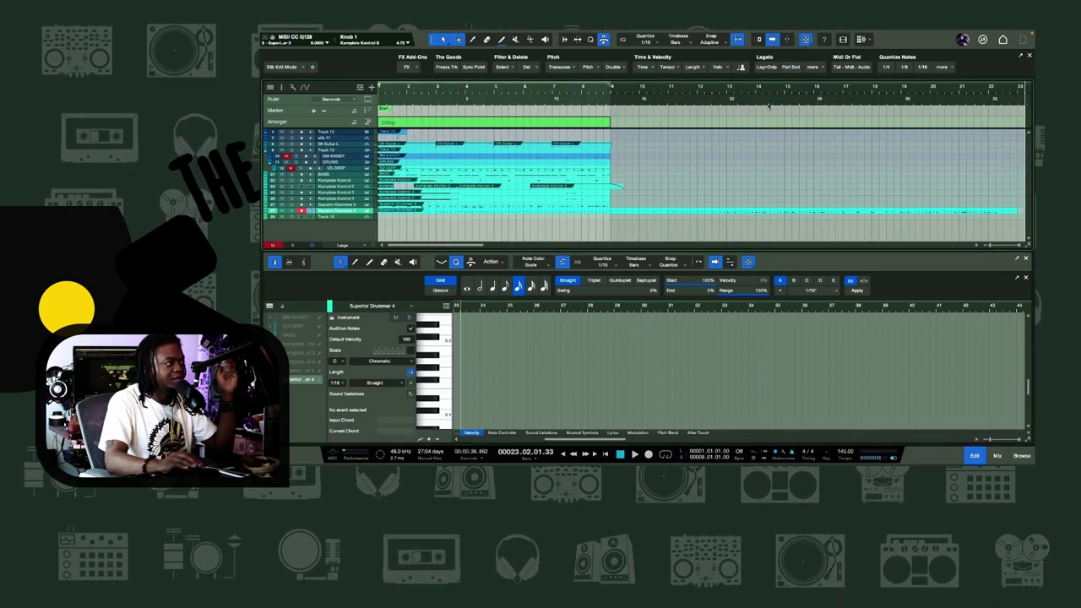
key("z")
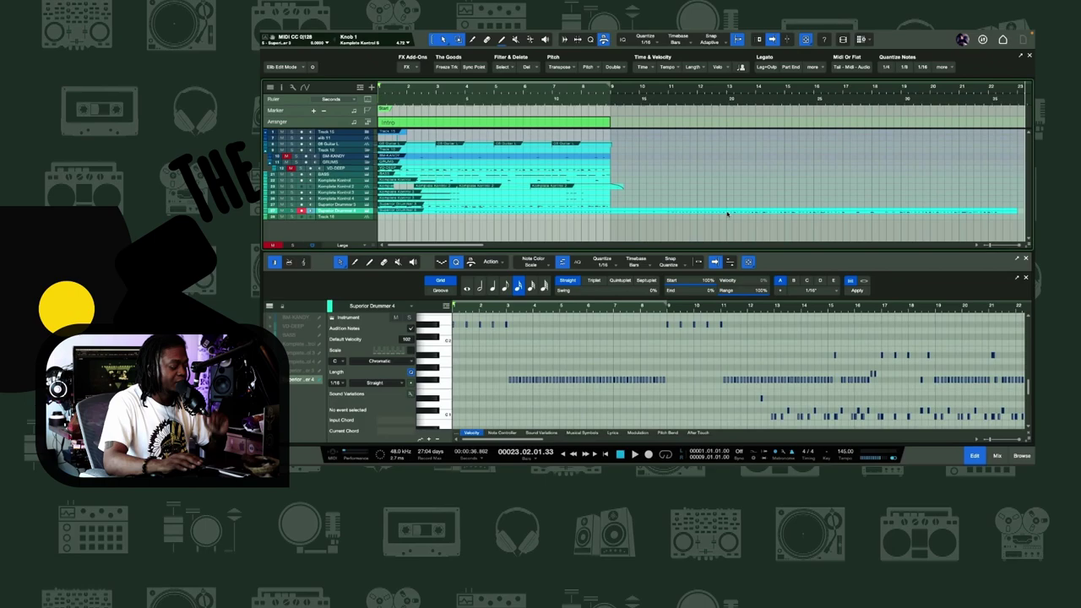
key("z")
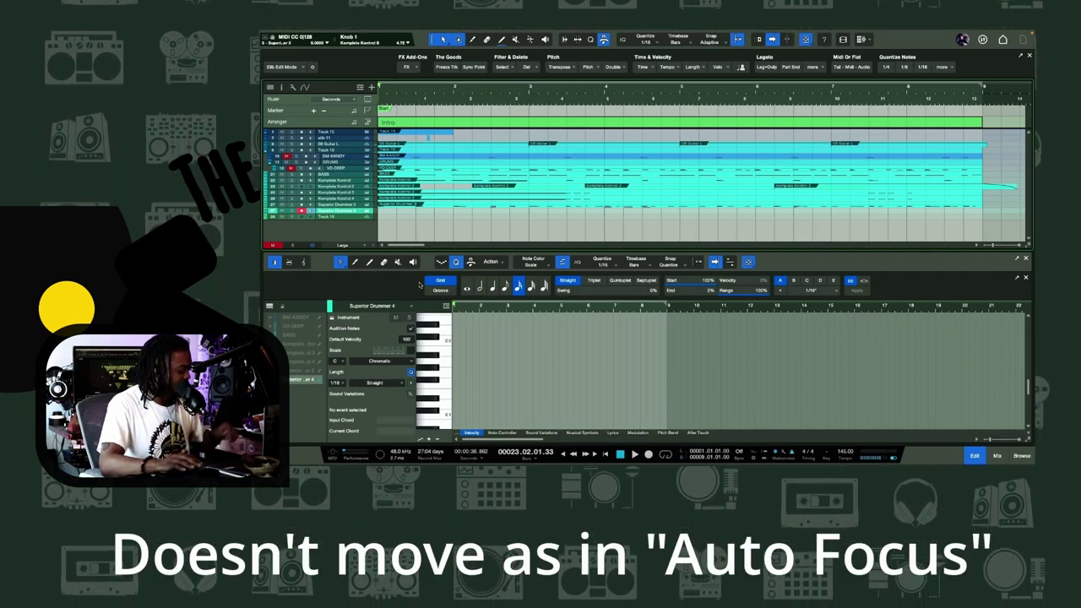
Zoom in horizontally and record a short take, leaving a single long D#2 note.
key("e")
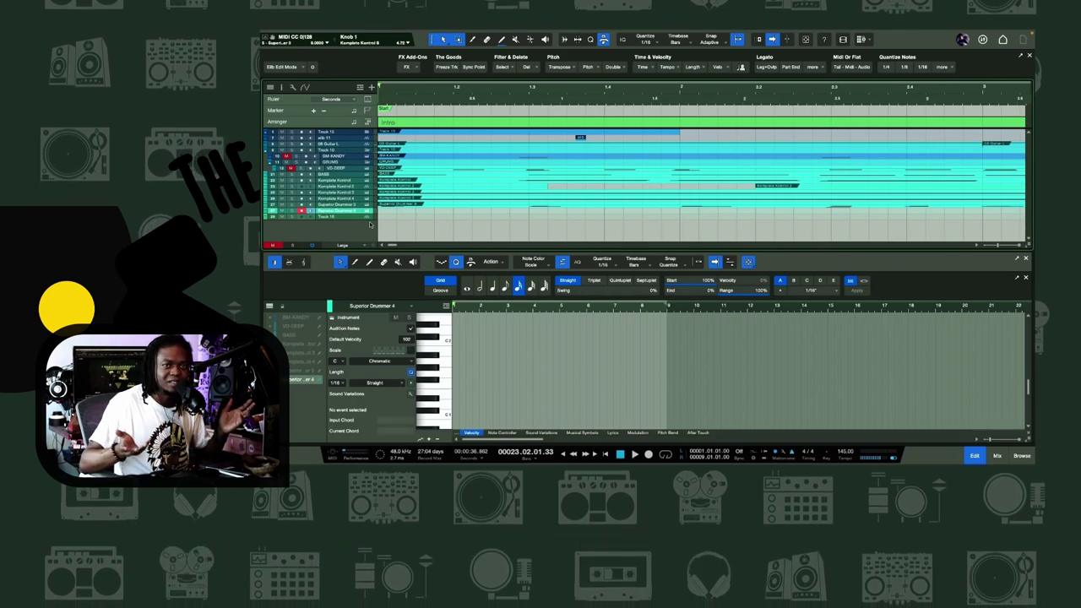
key("KP_Multiply")
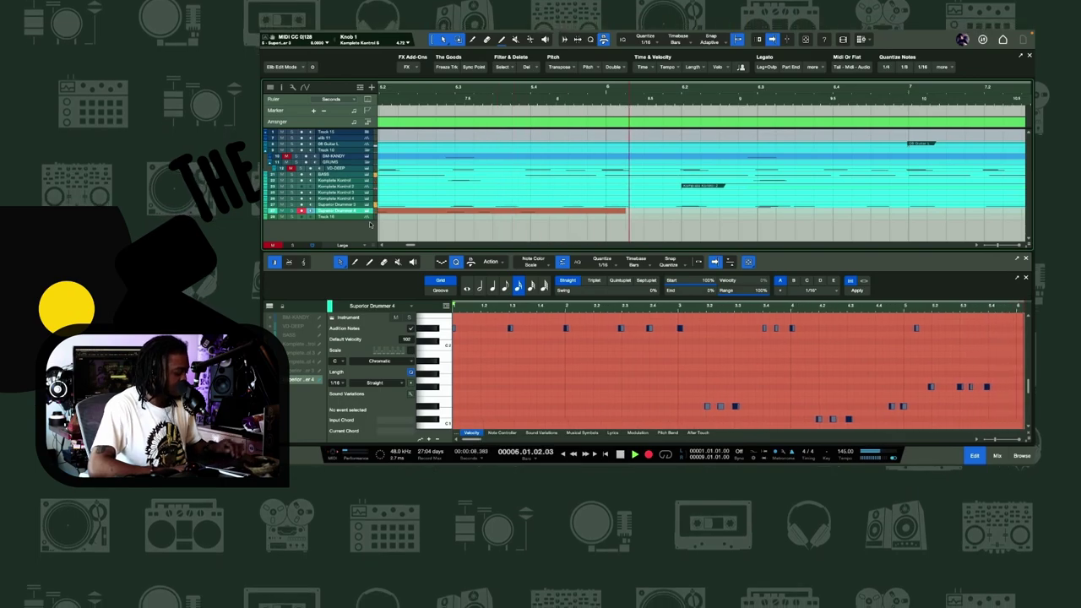
key("space")
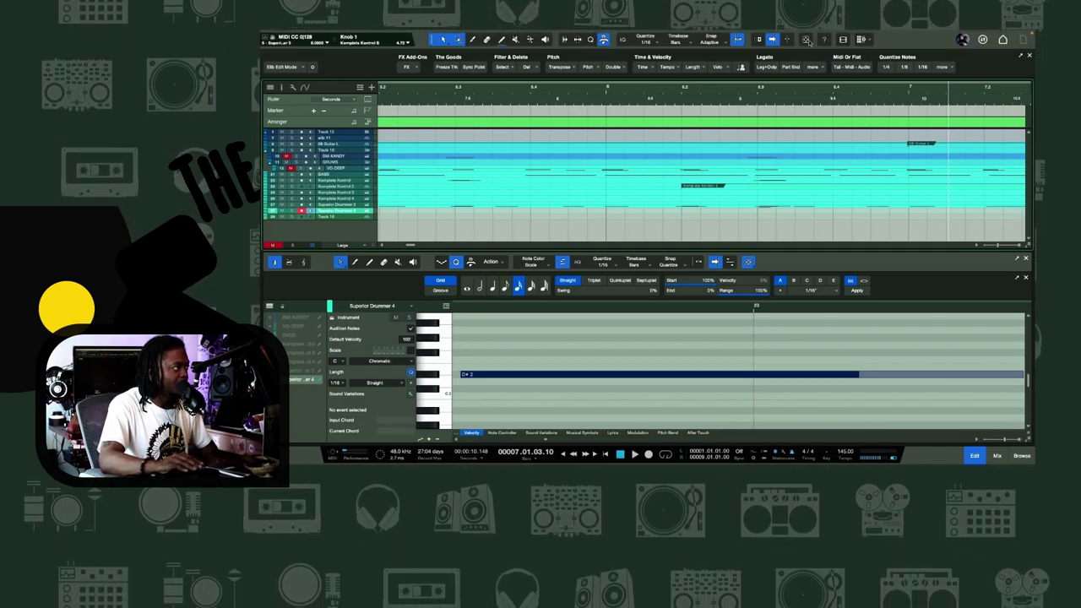
Fit the song, delete the stray bar-23 event, and start a fresh drum recording from bar 1.
left_click(806, 40)
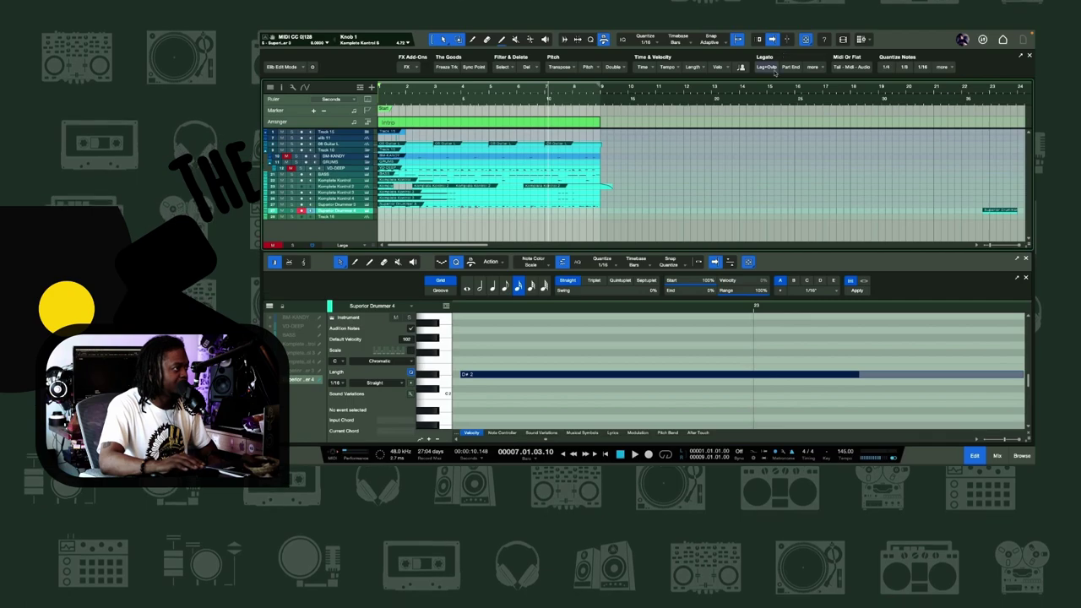
key("Delete")
key("shift+f")
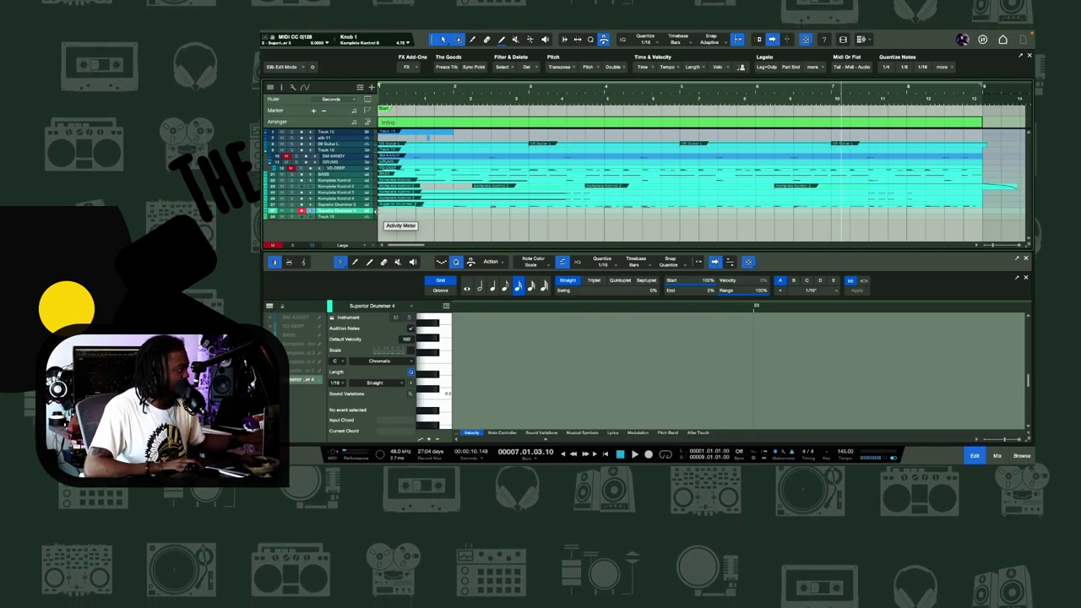
key("Home")
key("KP_Multiply")
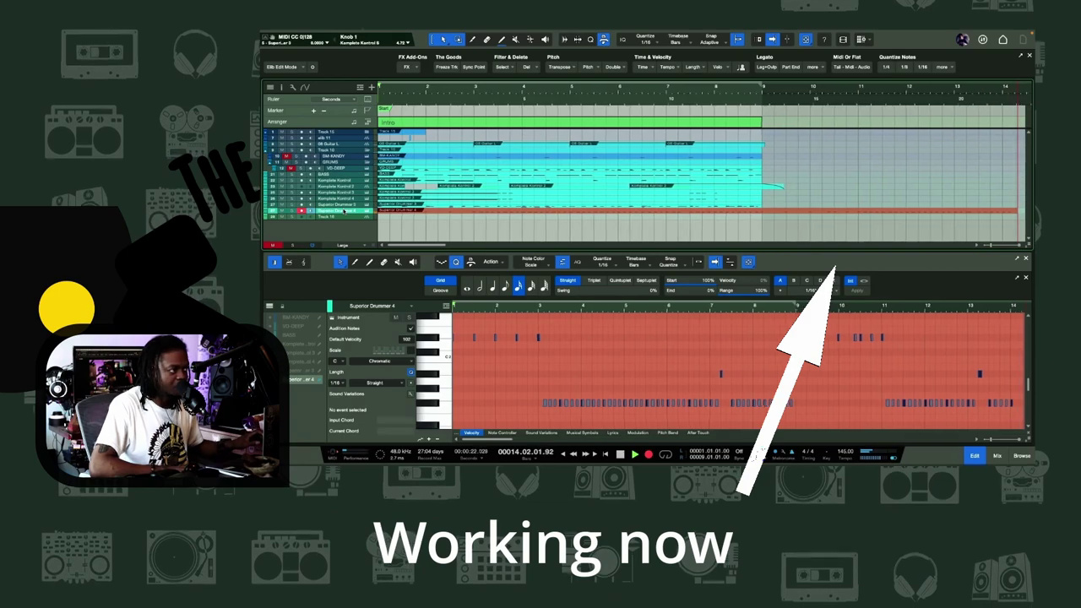
Stop recording at bar 14, committing the drum take as a normal part.
key("space")
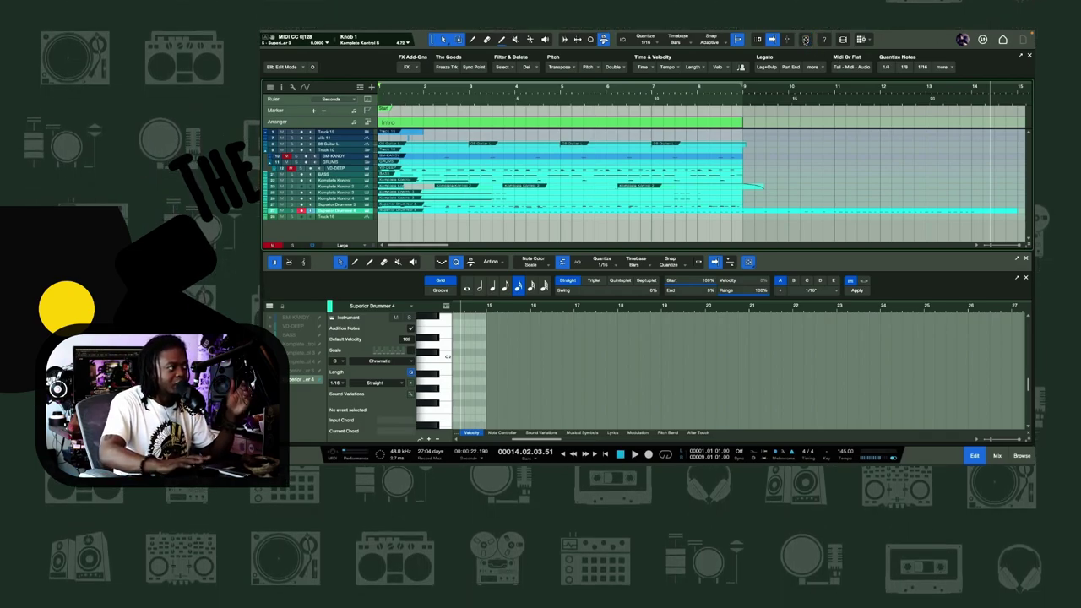
Toggle arrangement Auto Zoom and enable editor Auto Zoom to fit the drum notes across bars 1–13.
left_click(805, 40)
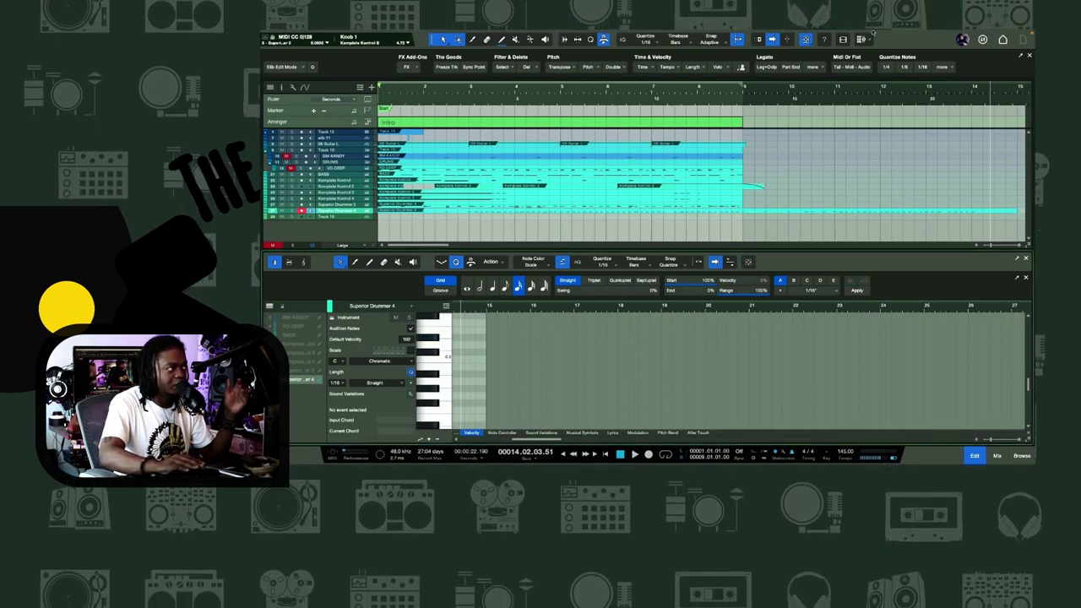
left_click(805, 40)
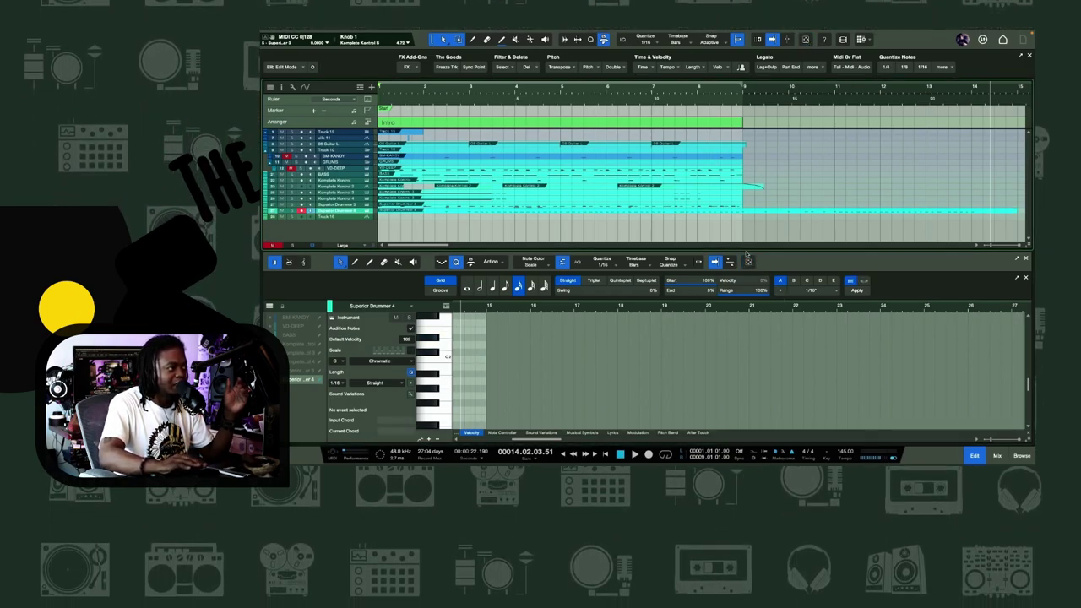
left_click(747, 261)
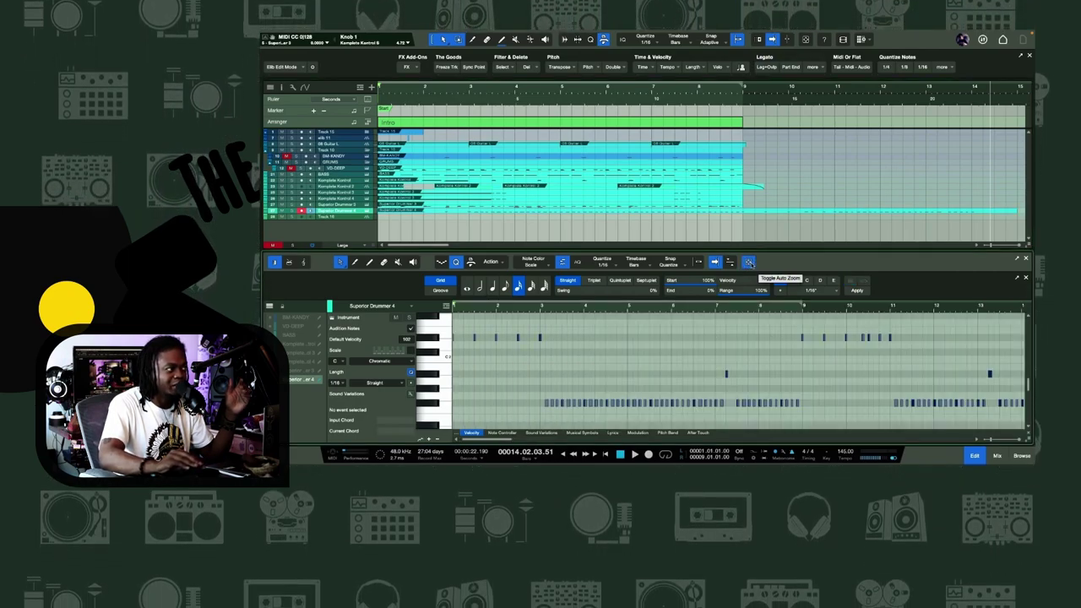
left_click(805, 39)
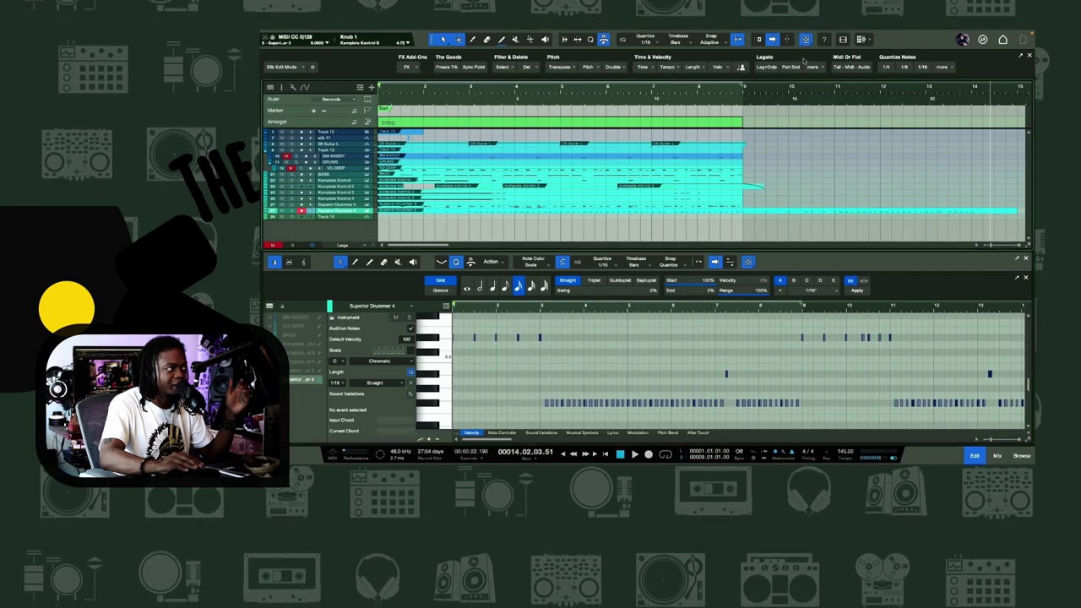
left_click(748, 262)
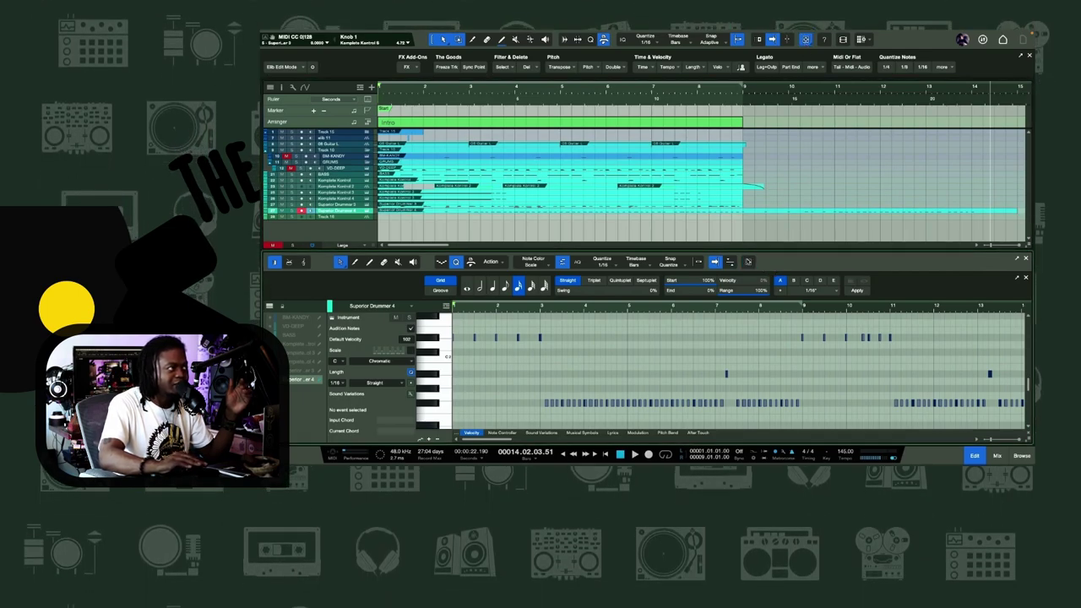